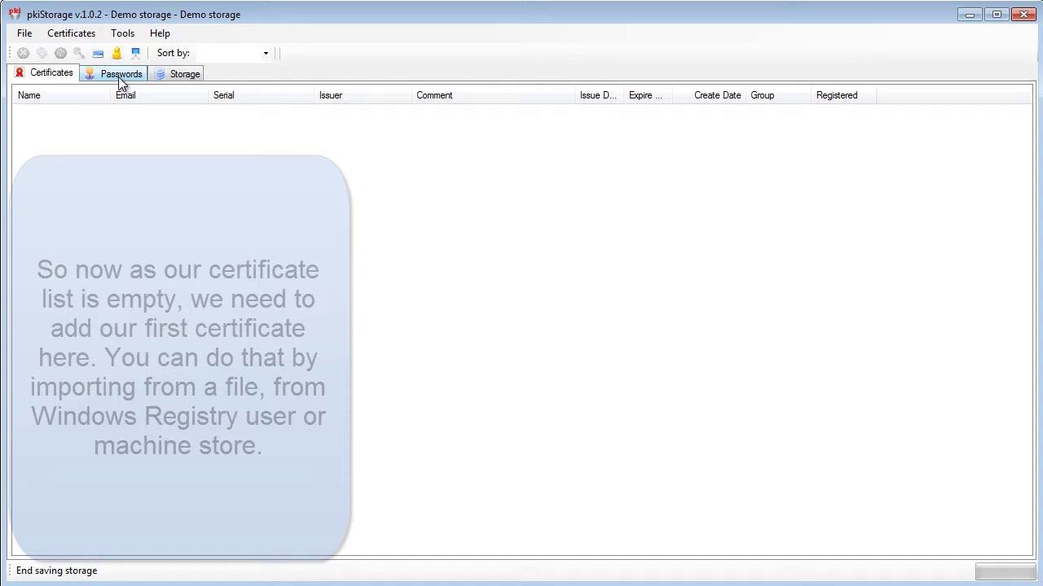
Check the Passwords tab, then return to the empty Certificates list
click(118, 76)
click(57, 74)
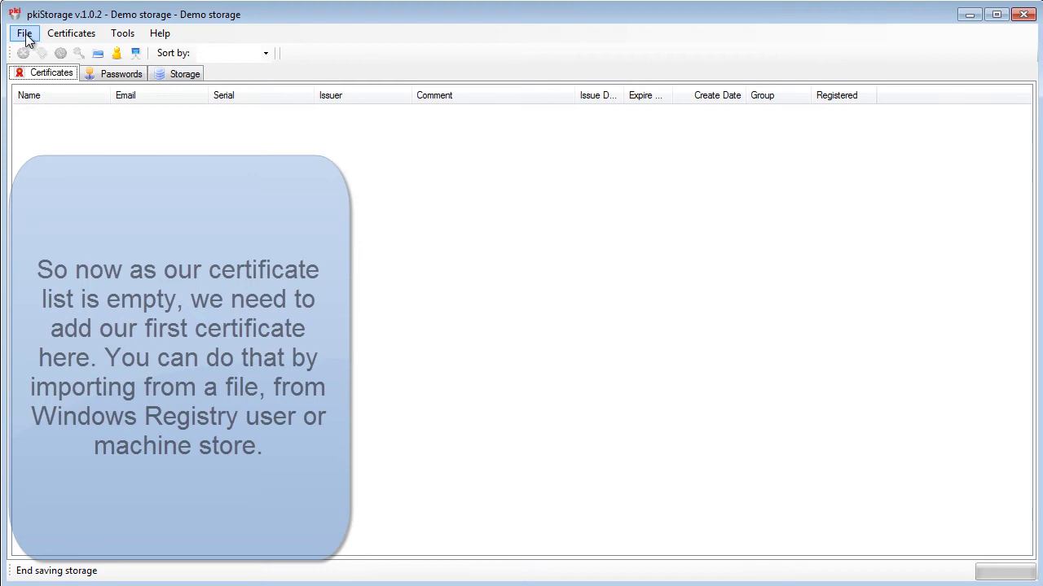
Review the User/Machine store import options, then start importing a certificate via Add from > File(s)
click(54, 37)
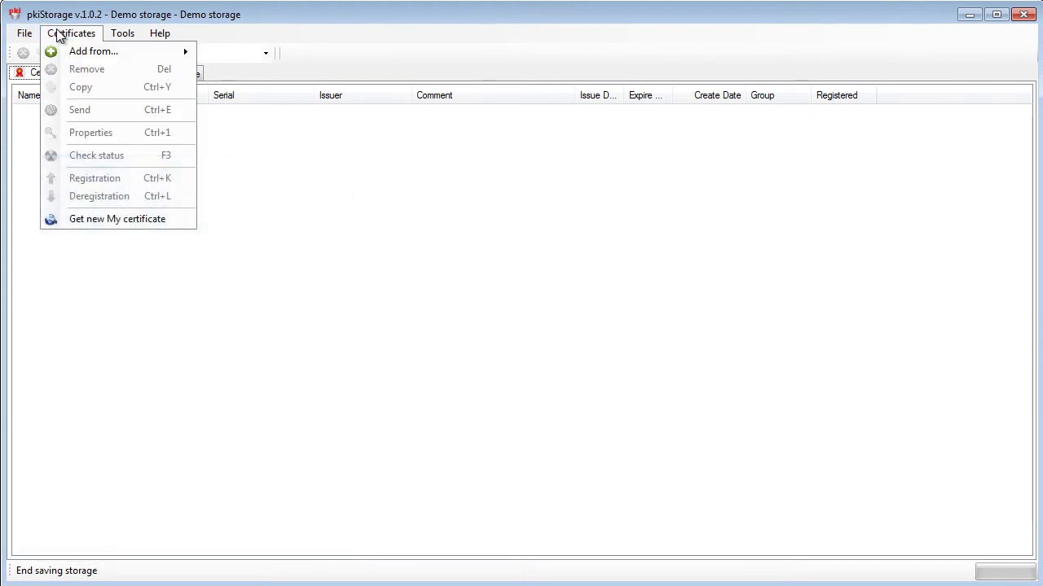
mouse_move(163, 52)
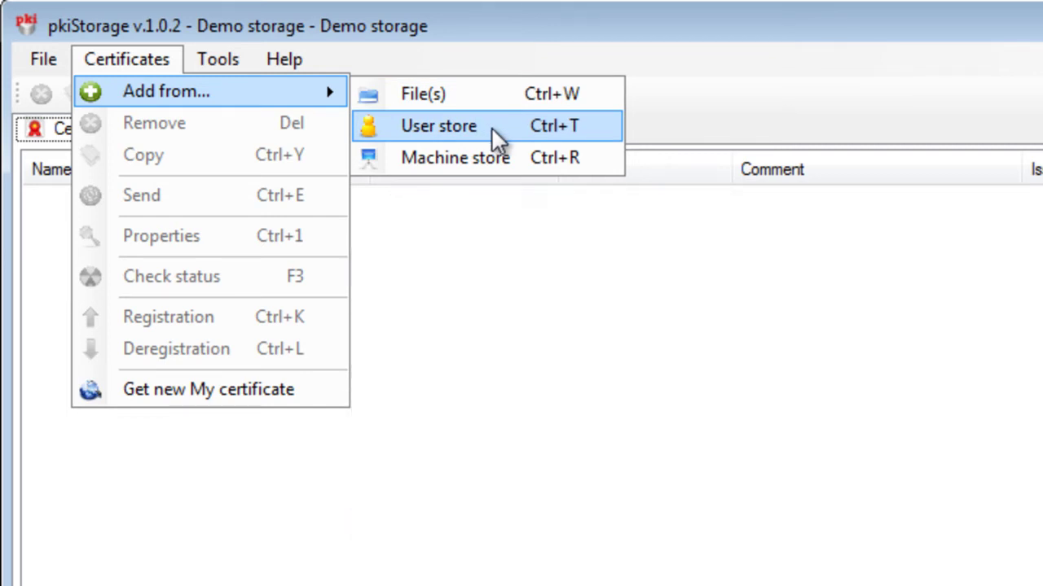
click(524, 169)
click(155, 65)
mouse_move(177, 92)
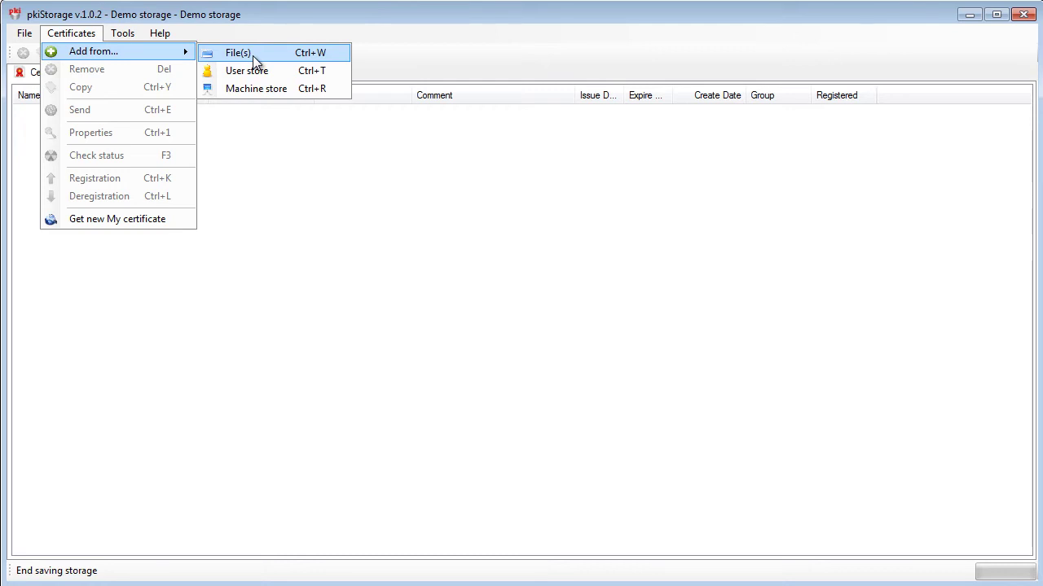
click(254, 57)
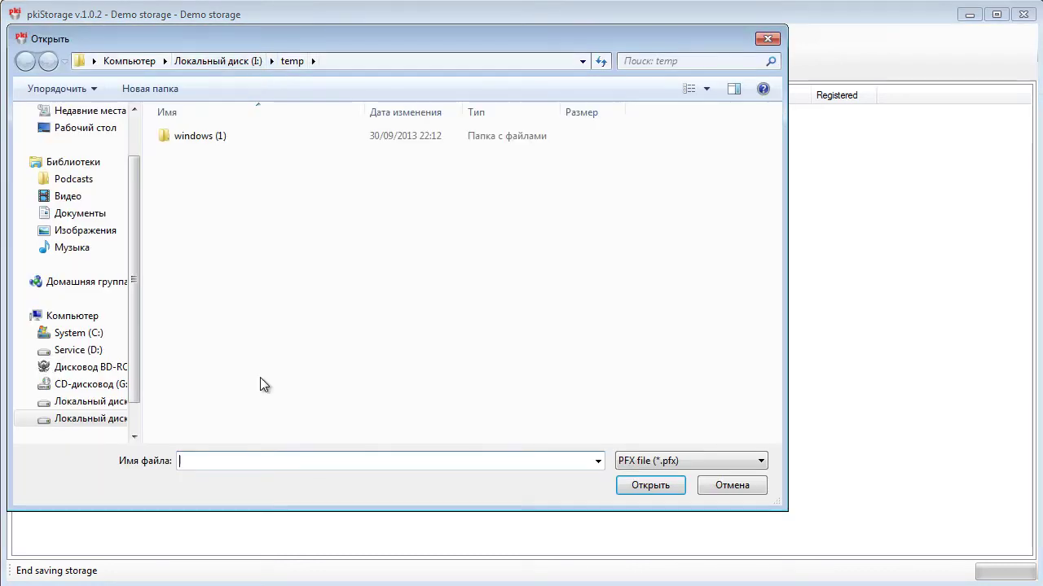
Open bob.pfx from D:\Program Files\SECOM\pkiStorage\certs
click(78, 349)
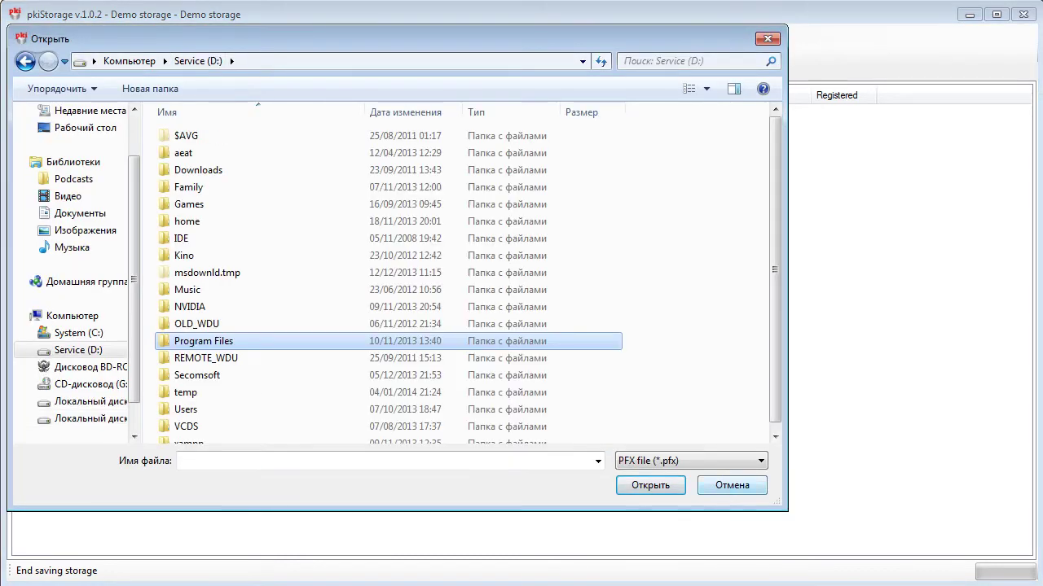
double_click(284, 341)
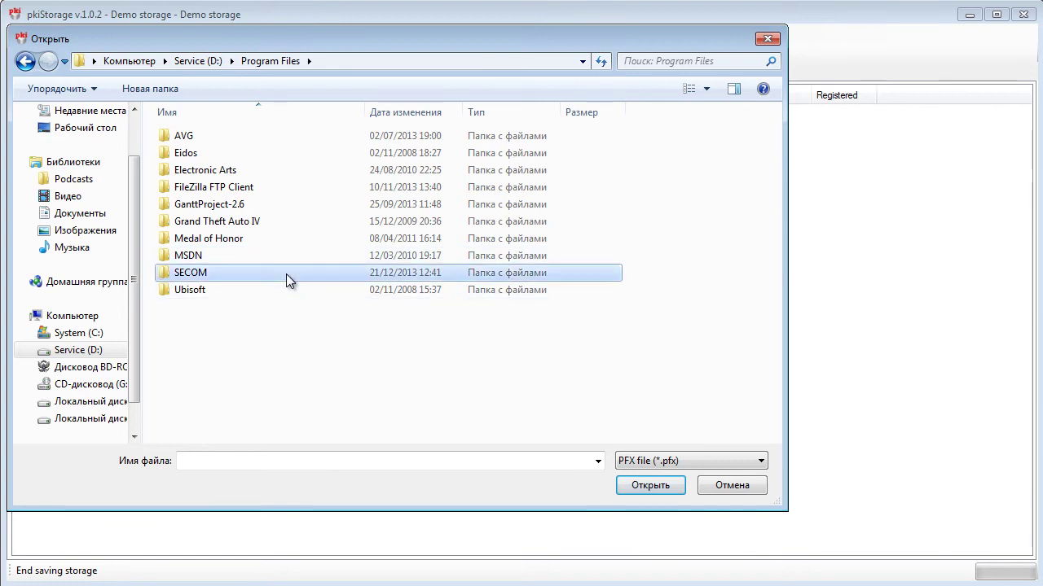
double_click(285, 274)
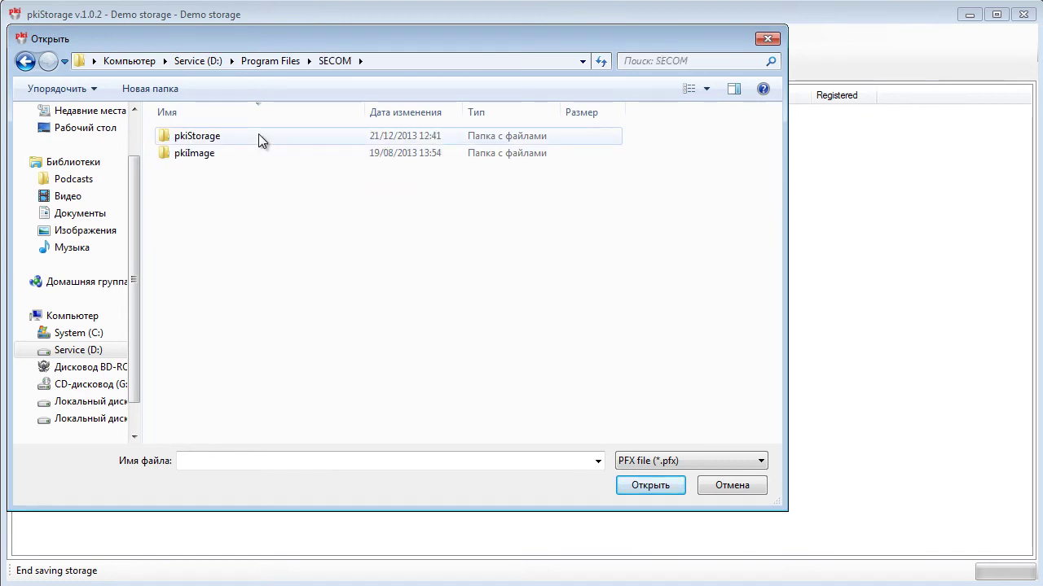
double_click(258, 136)
double_click(182, 154)
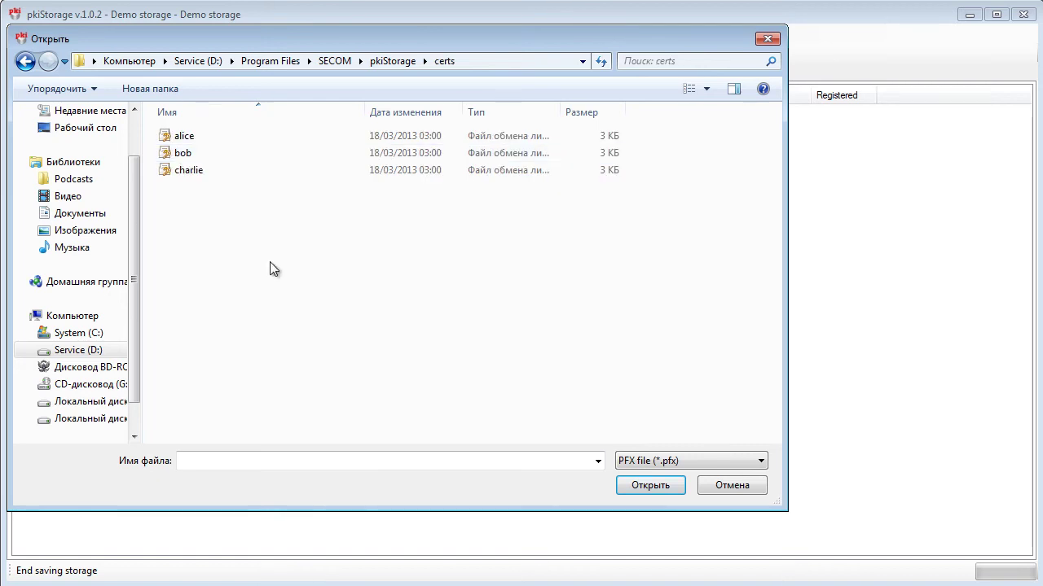
click(223, 152)
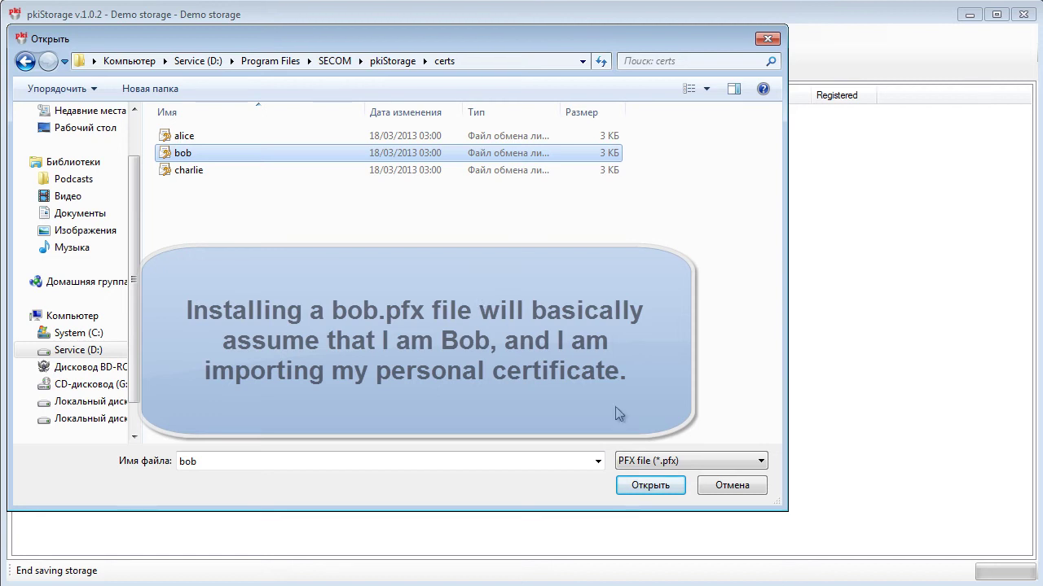
click(648, 487)
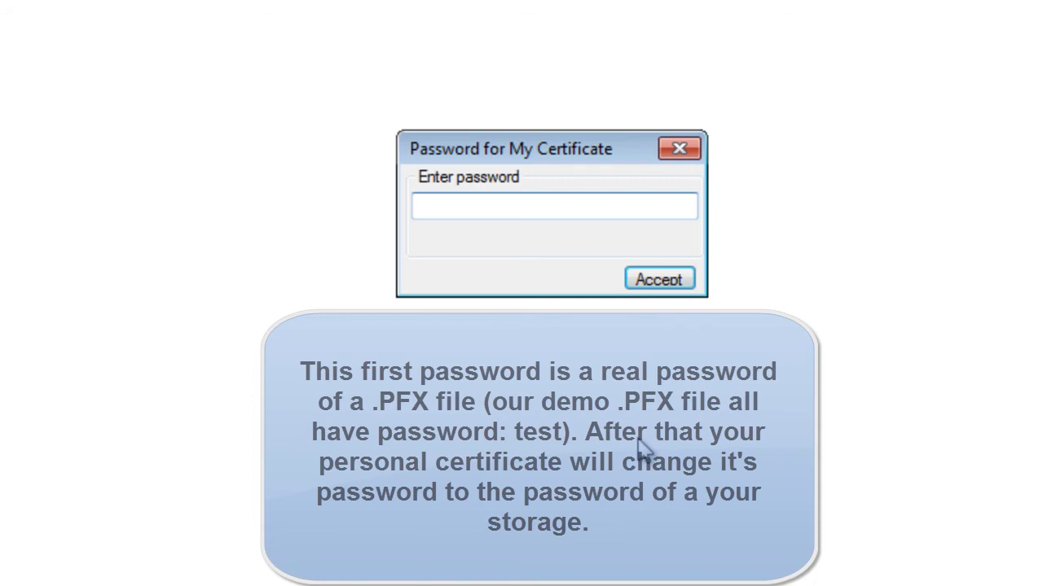
Enter the PFX file's password to import Bob's certificate, then select Bob's row
text(test)
key(Return)
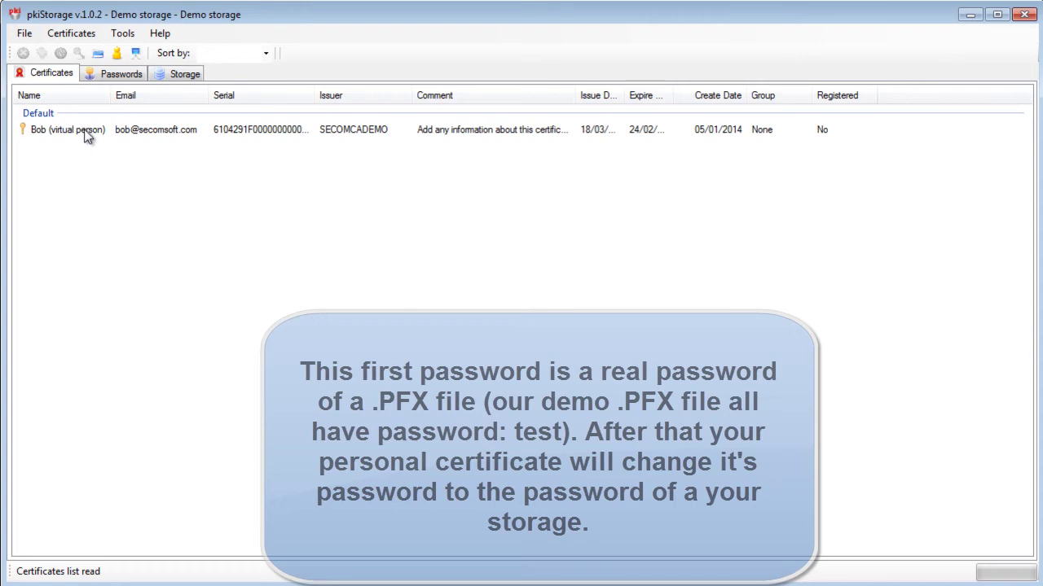
click(87, 132)
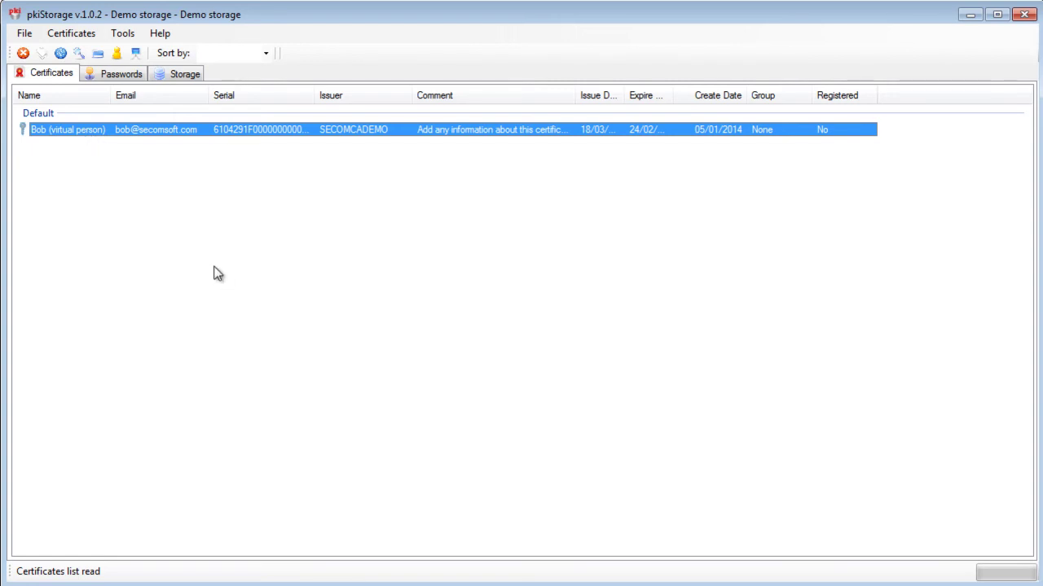
Run Registration on Bob (virtual person) and acknowledge the registration result
click(217, 275)
click(70, 132)
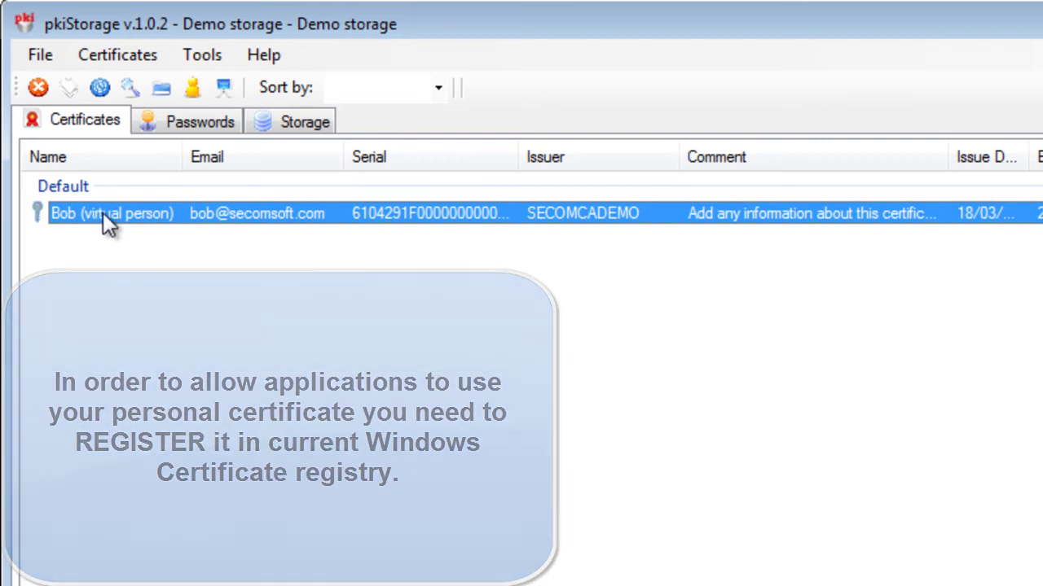
right_click(102, 211)
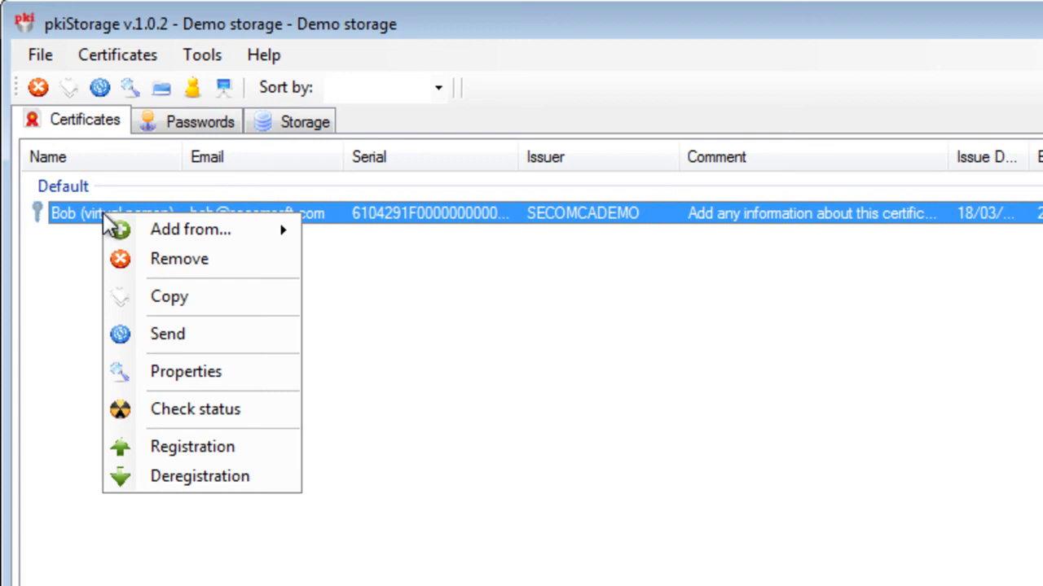
click(267, 450)
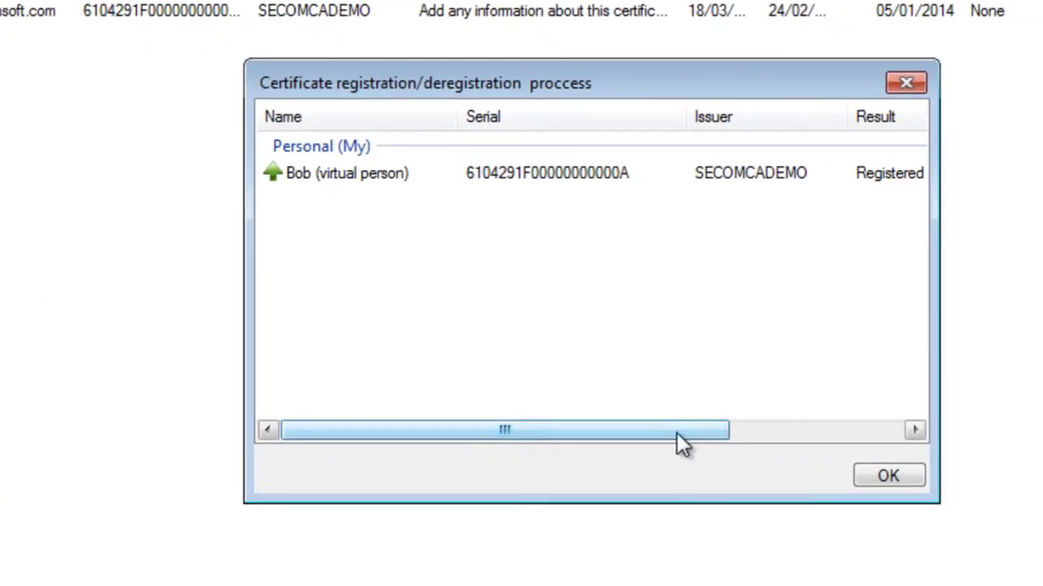
drag(678, 444, 559, 397)
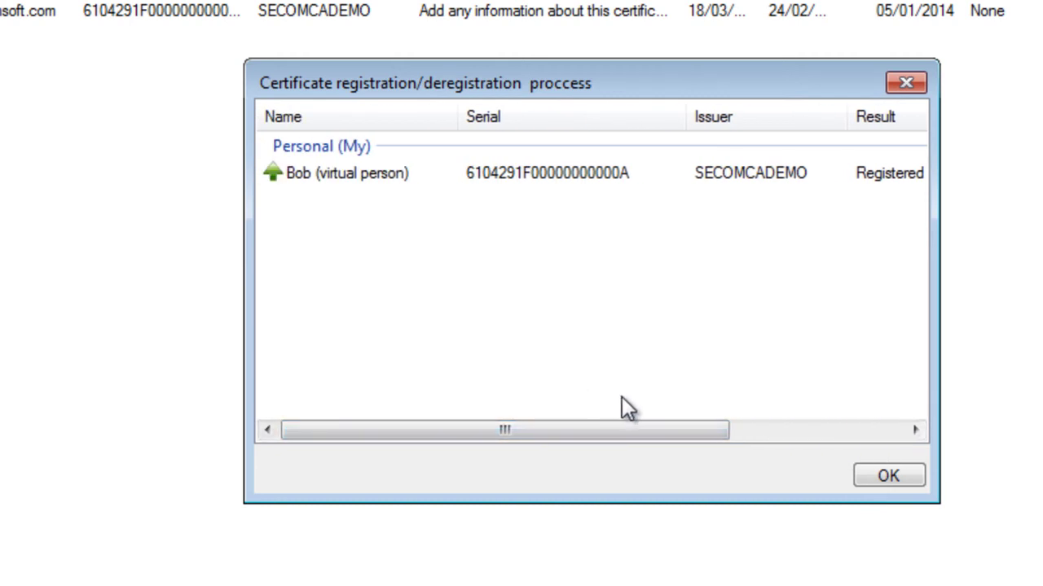
click(887, 479)
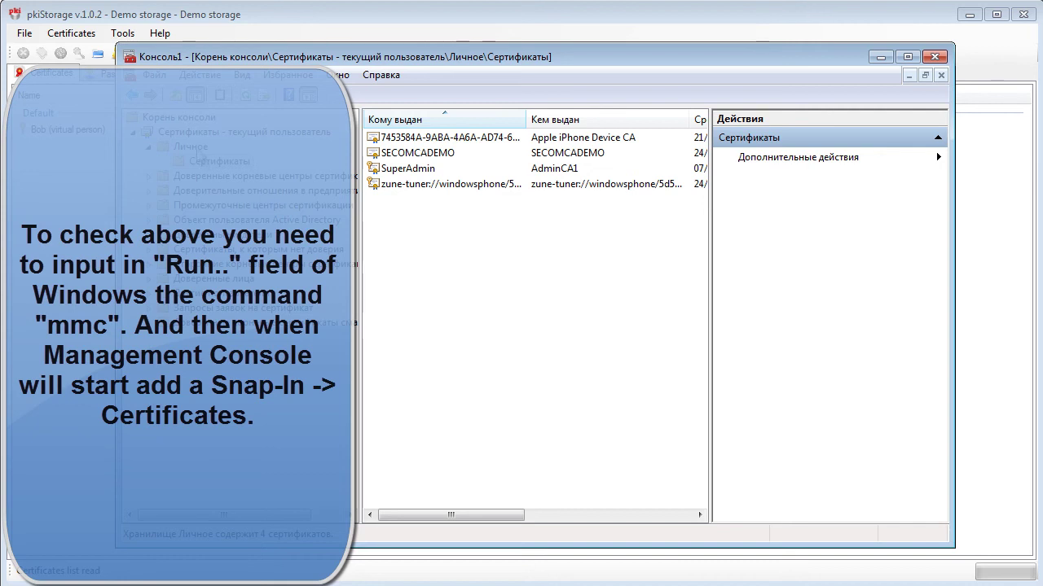
Refresh MMC's Personal certificates list, select the new Bob entry, and switch back to pkiStorage
right_click(512, 267)
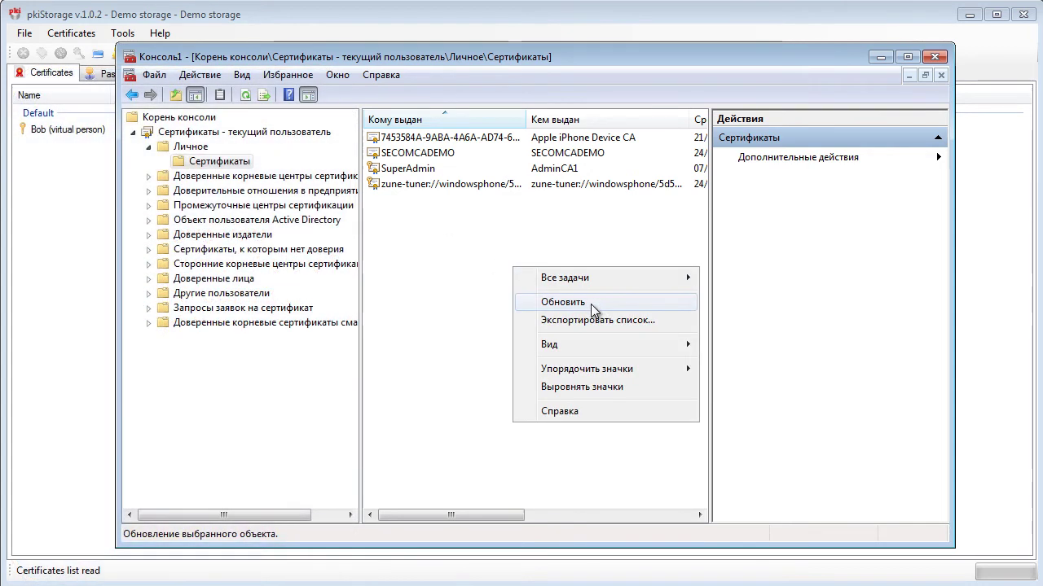
click(591, 304)
click(427, 156)
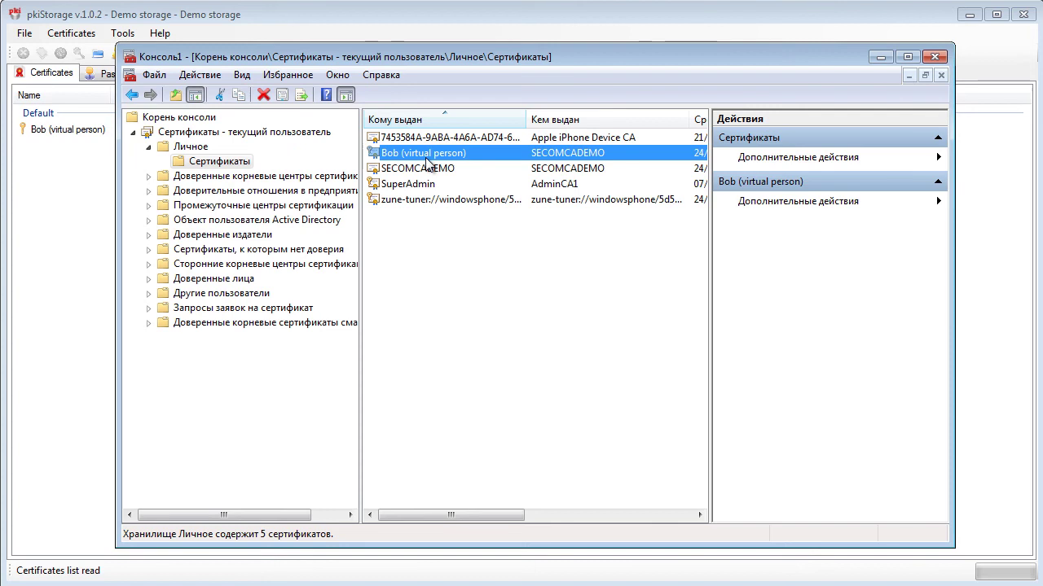
click(369, 28)
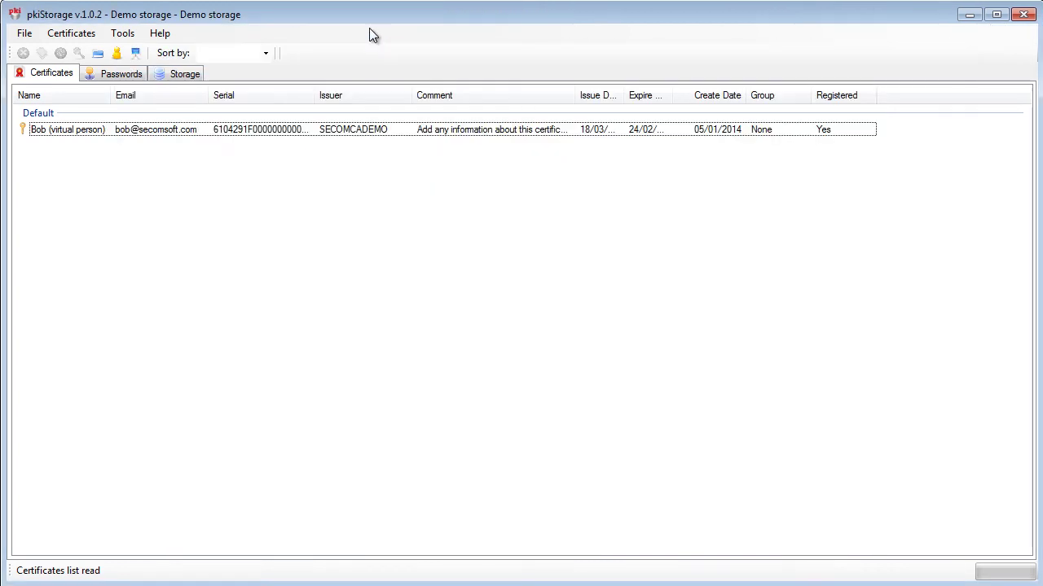
Run Deregistration on Bob's certificate, then refresh MMC's Personal list to confirm Bob is gone
right_click(198, 129)
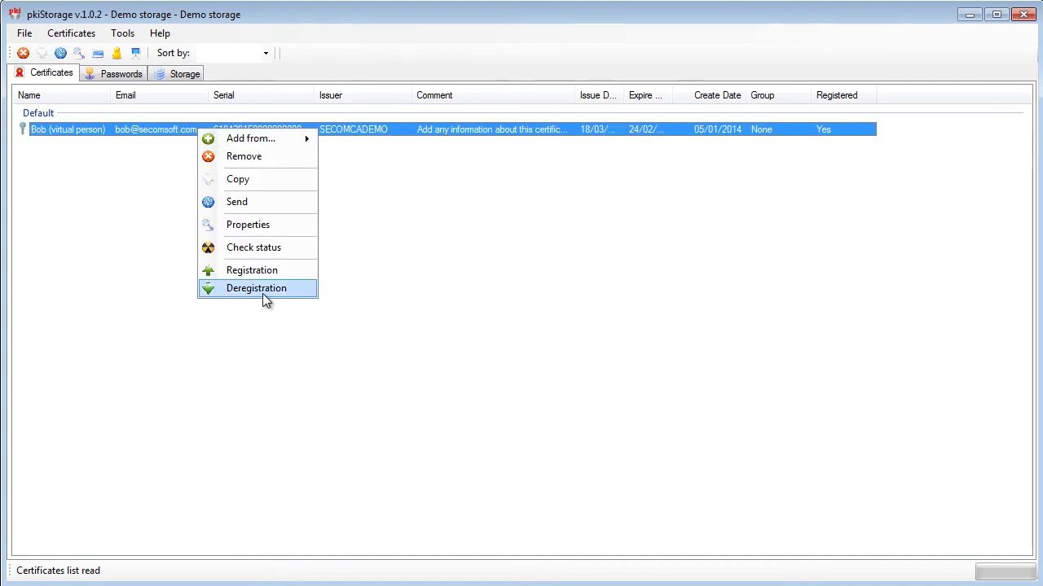
click(280, 288)
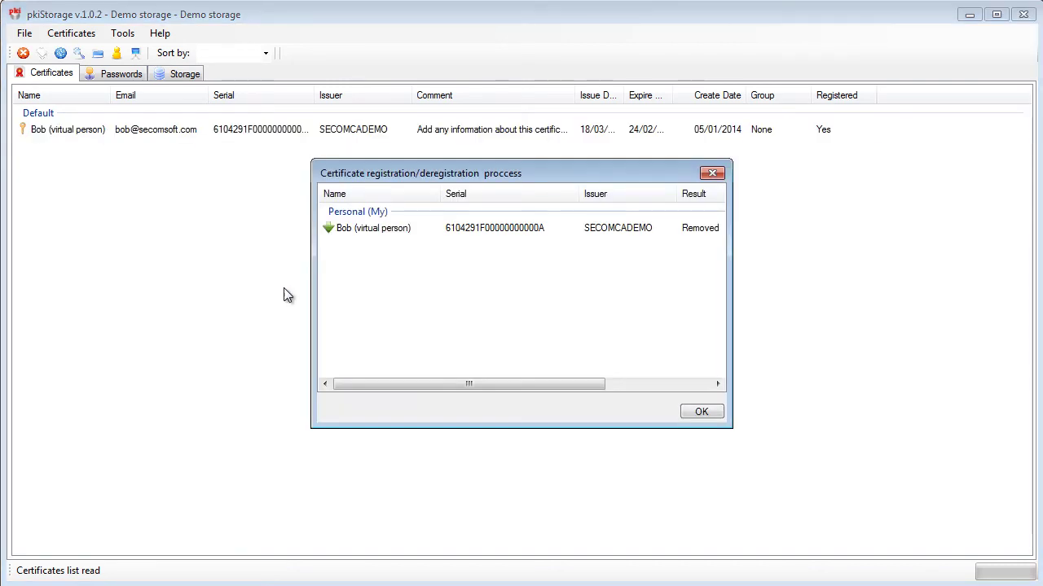
click(702, 414)
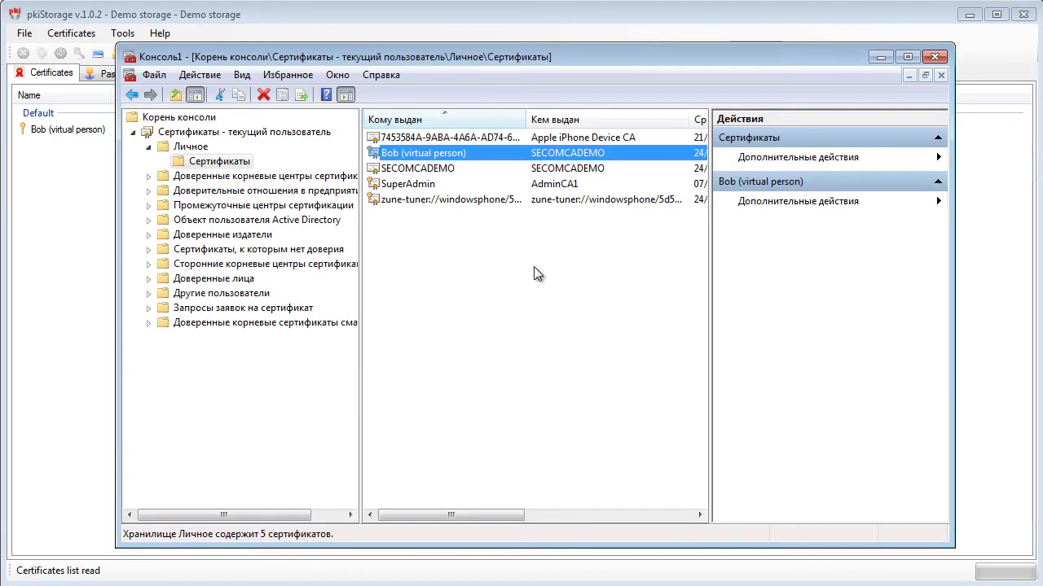
right_click(537, 275)
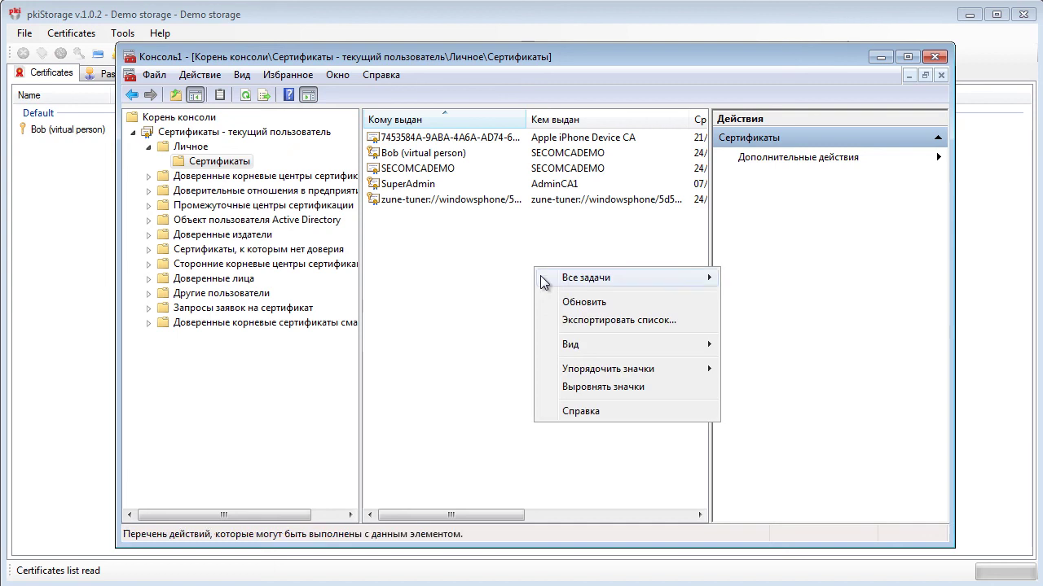
click(575, 306)
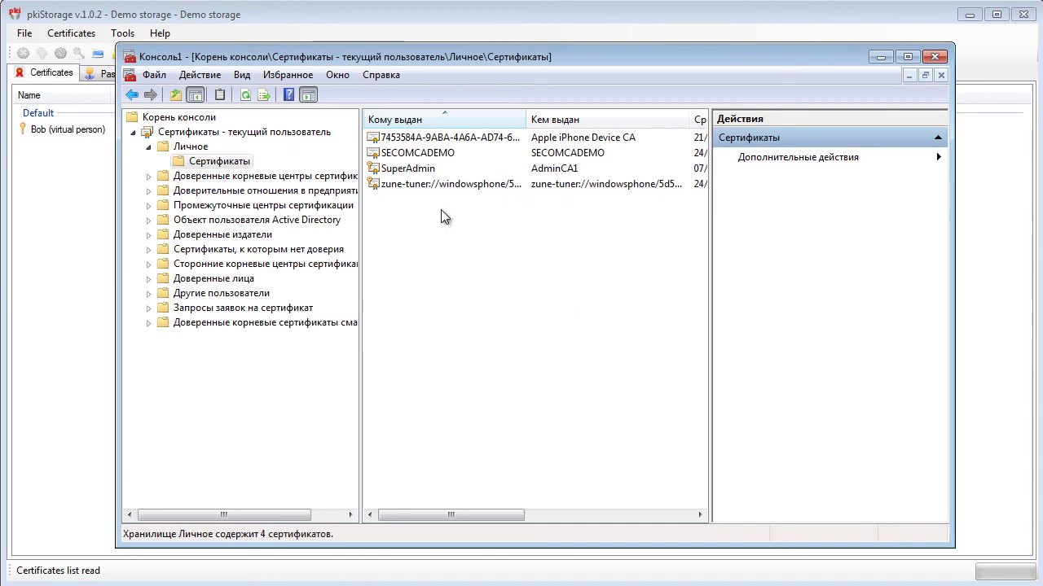
Save the Demo storage with File > Save, confirm Storage info, and select Bob's row
click(354, 17)
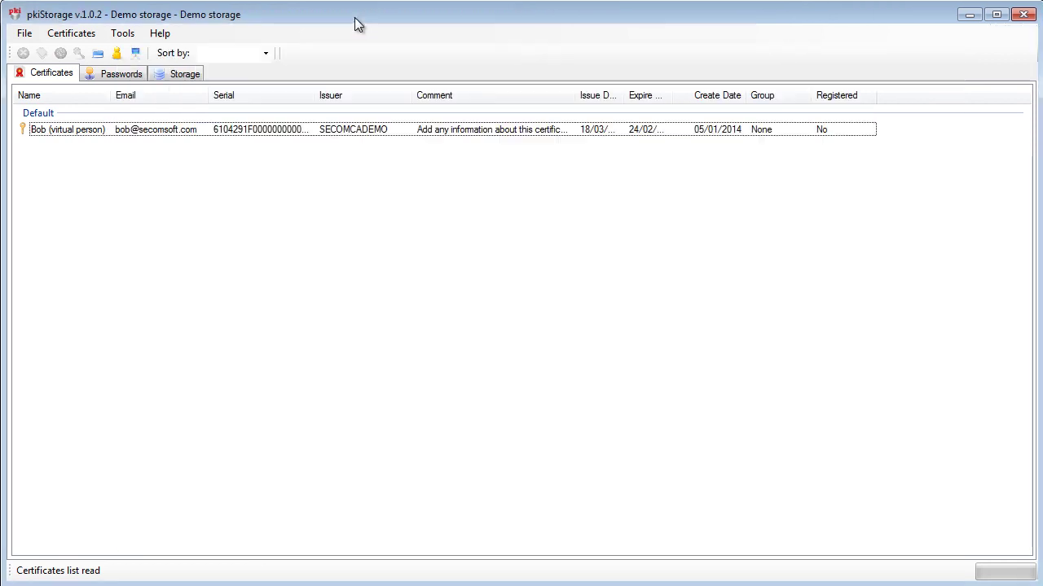
click(33, 37)
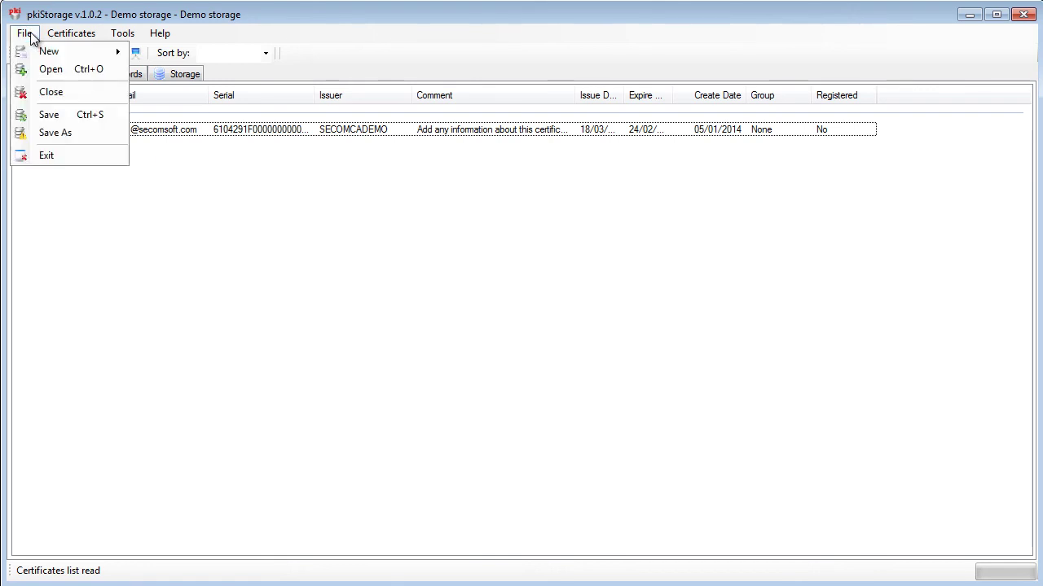
click(83, 112)
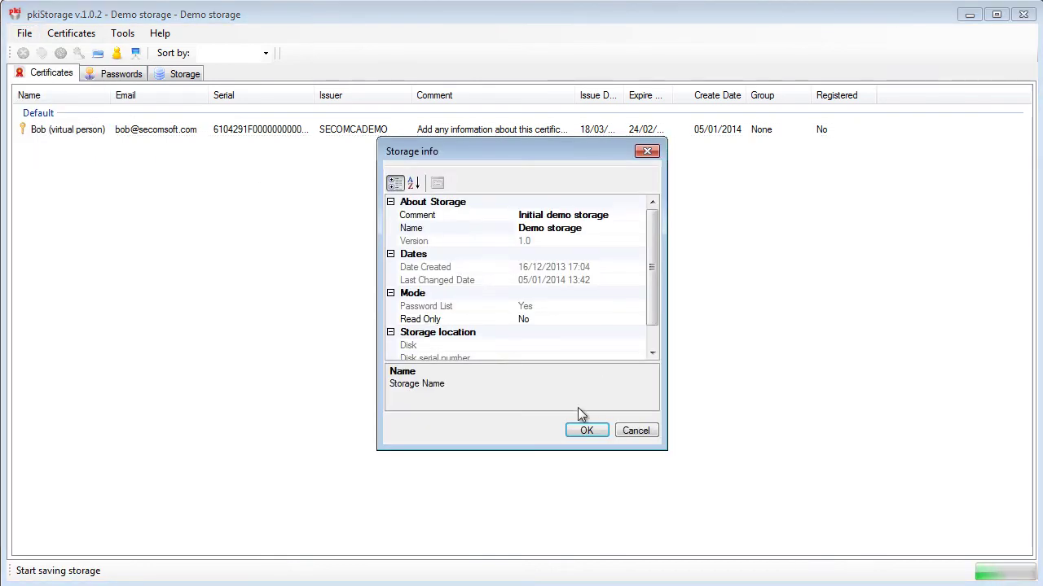
click(583, 432)
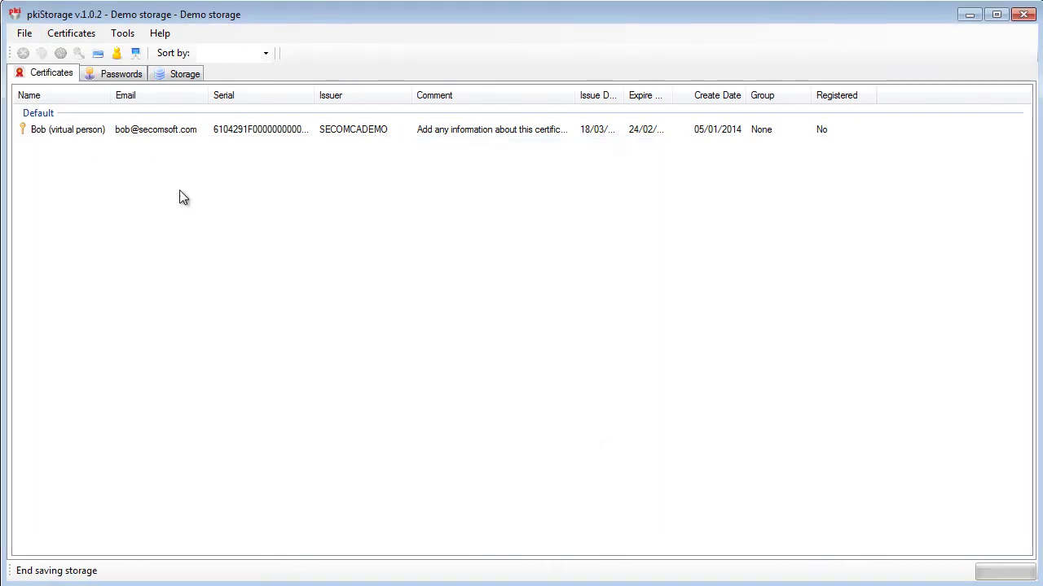
click(90, 129)
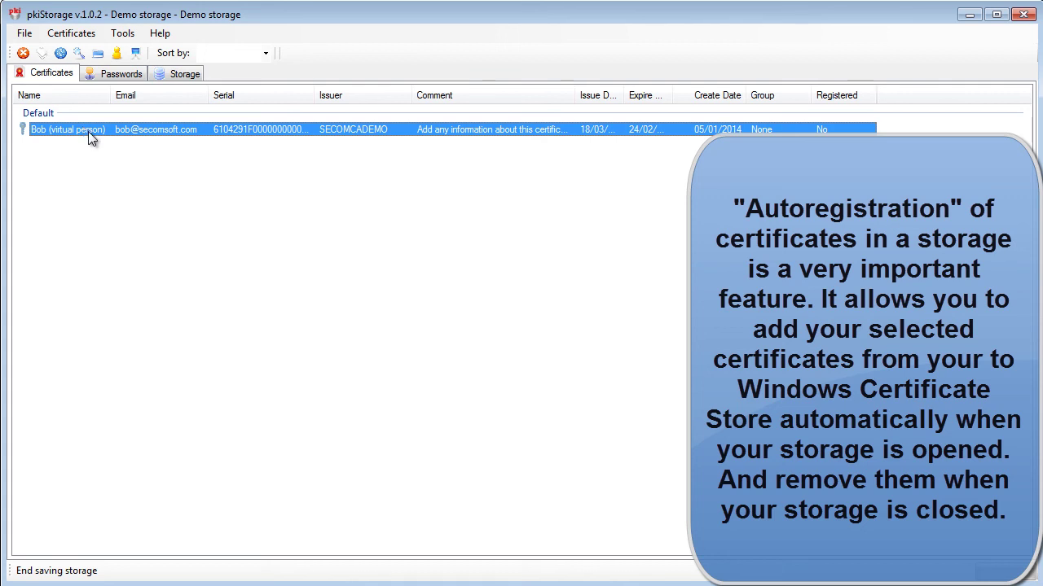
Set Autoregistration Mode to Yes in Bob's certificate Properties and apply it
right_click(89, 136)
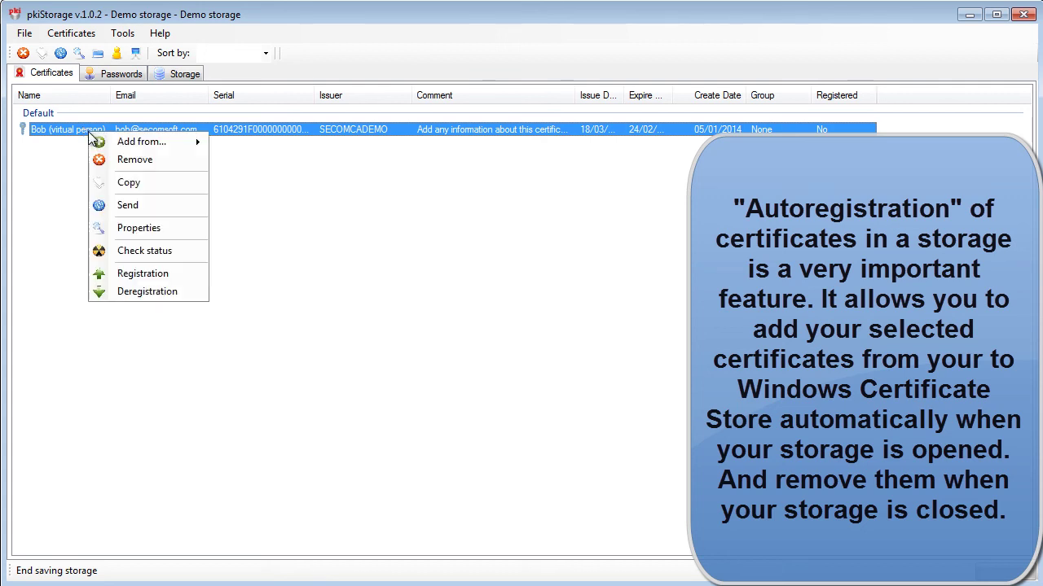
click(140, 228)
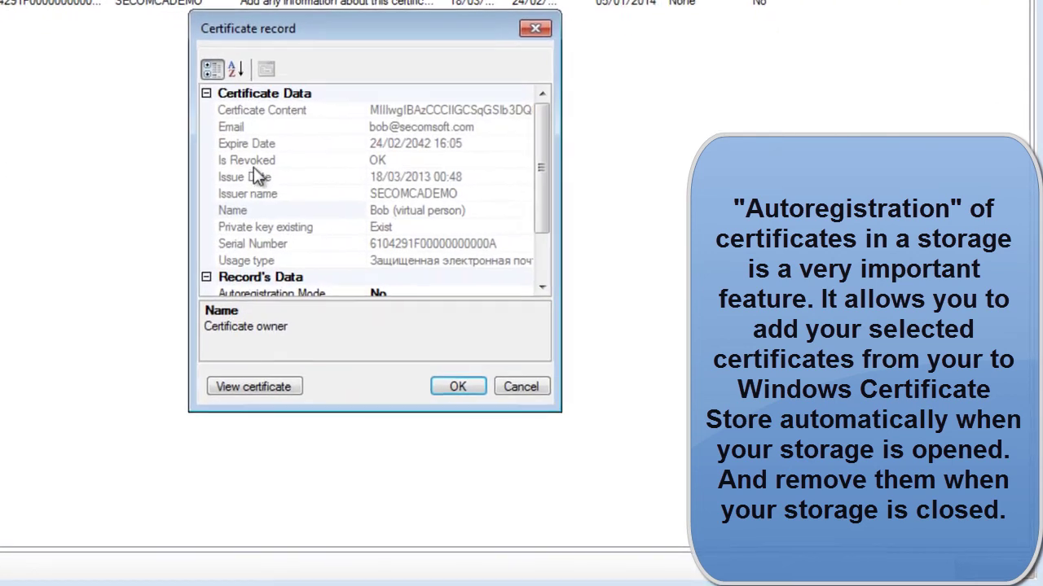
drag(541, 168, 515, 220)
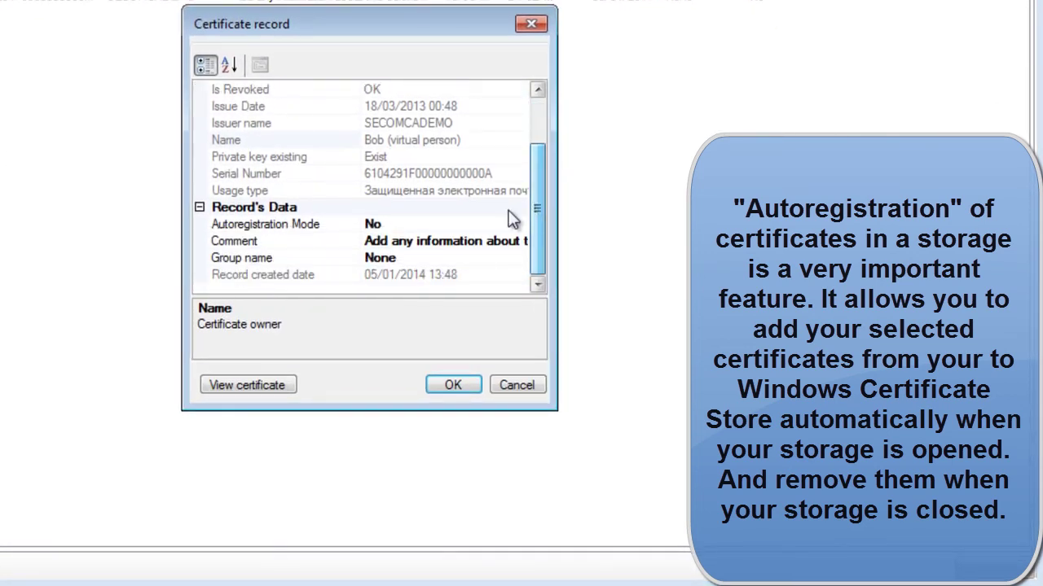
click(423, 227)
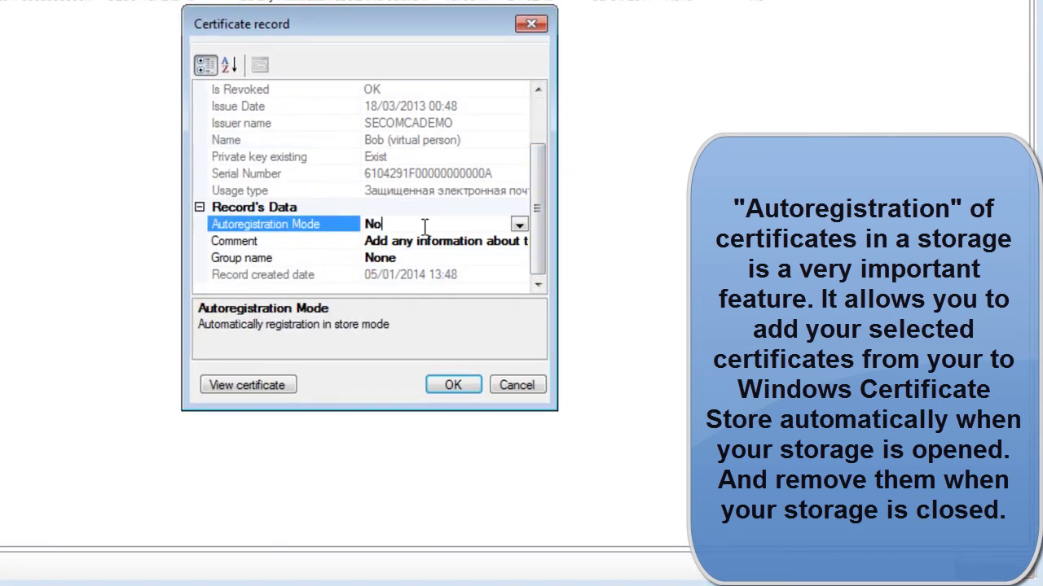
click(518, 226)
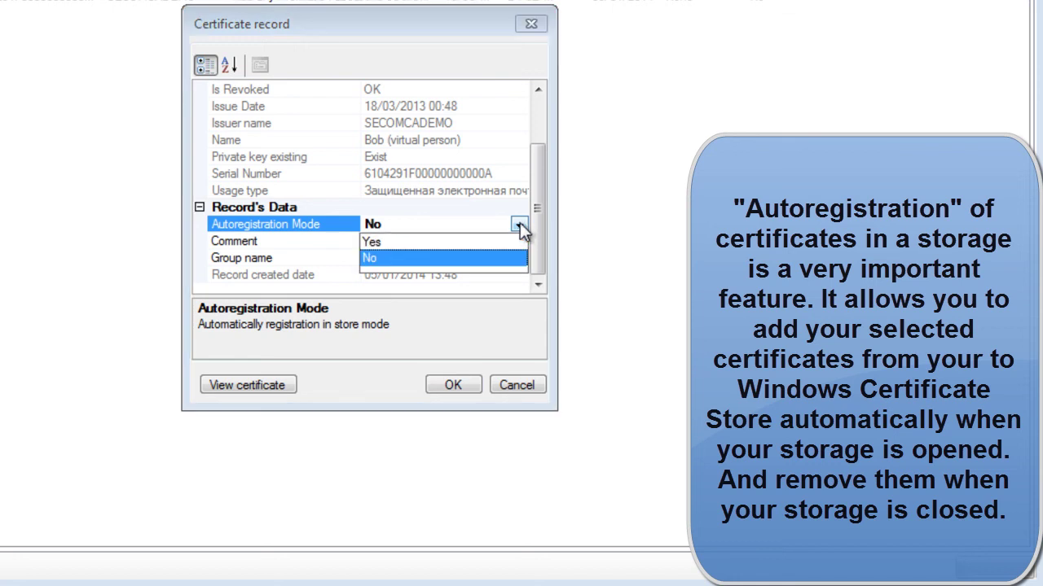
click(401, 243)
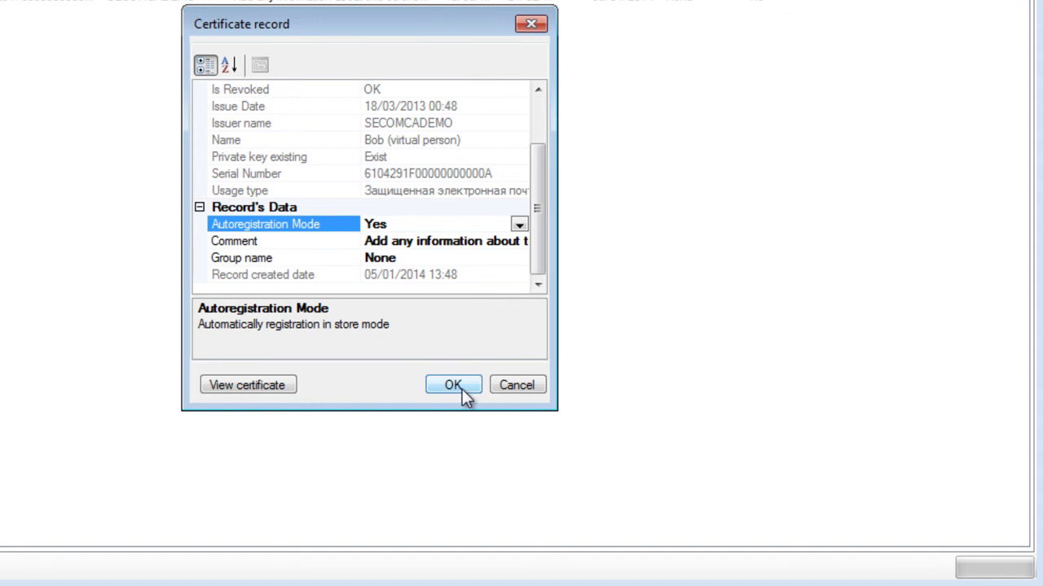
click(453, 385)
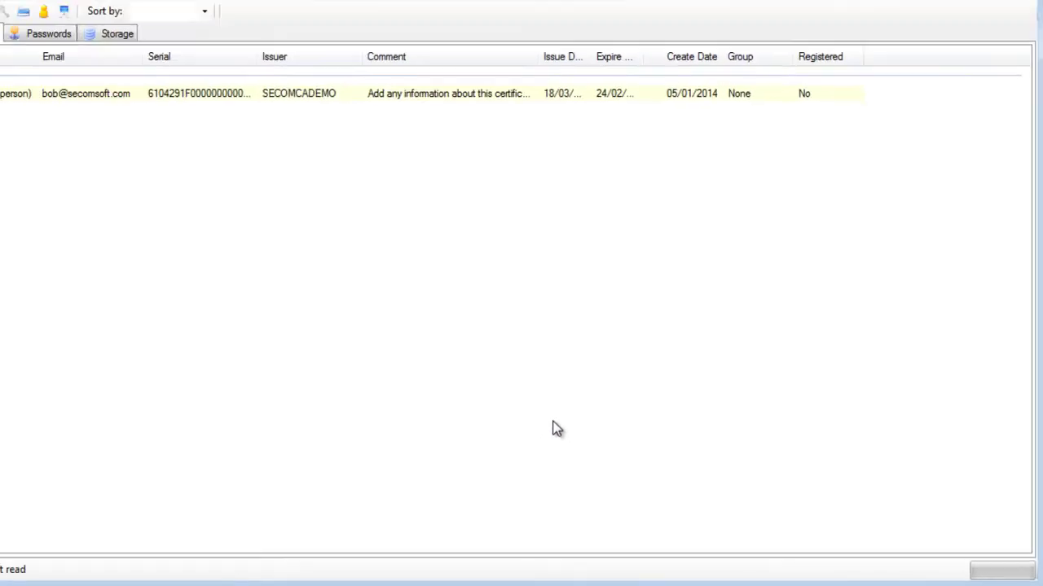
Save the Demo storage with the autoregistration setting, then close it
click(24, 33)
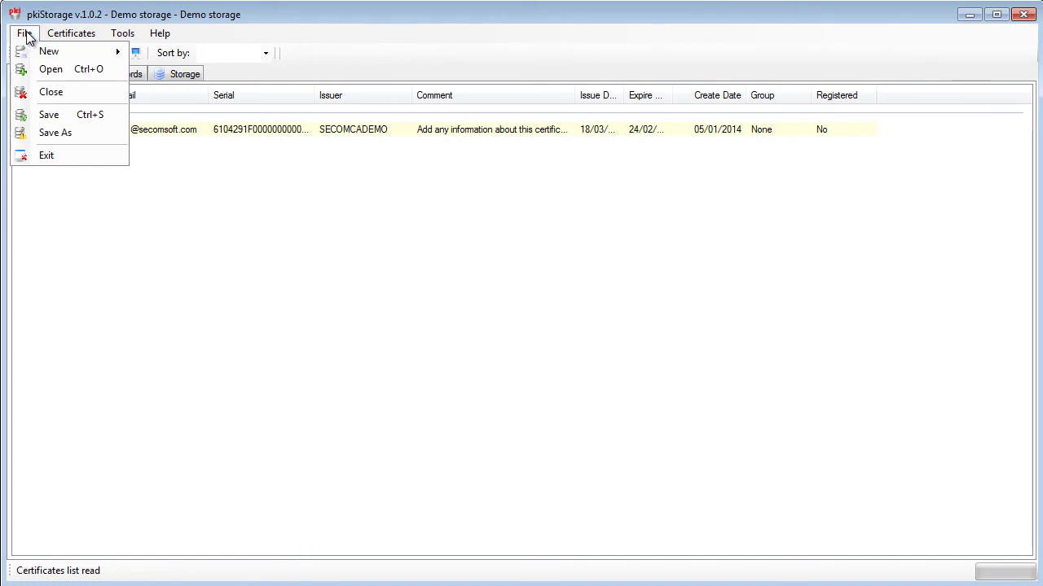
click(49, 109)
click(587, 430)
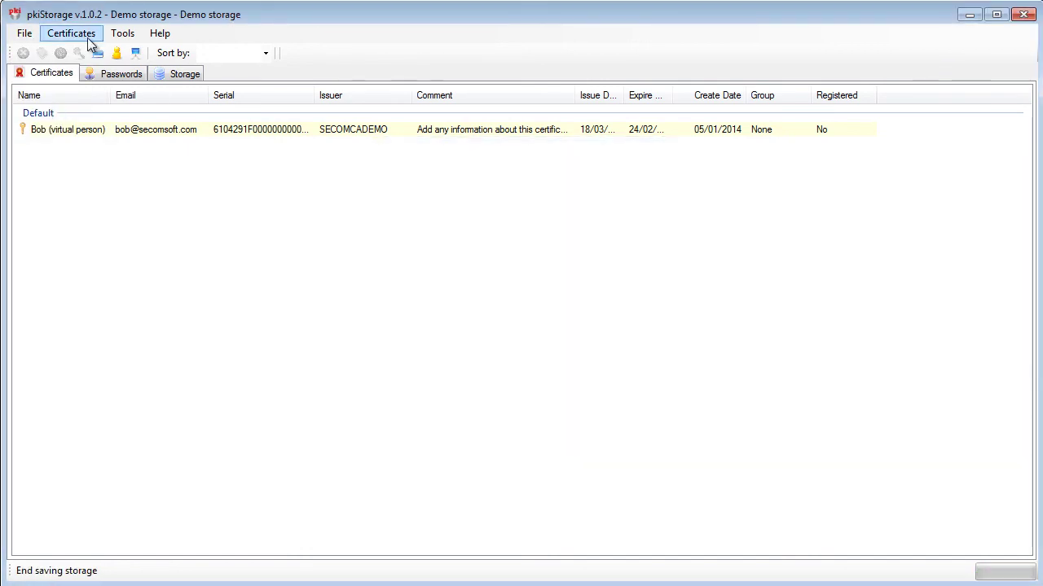
click(24, 33)
click(78, 94)
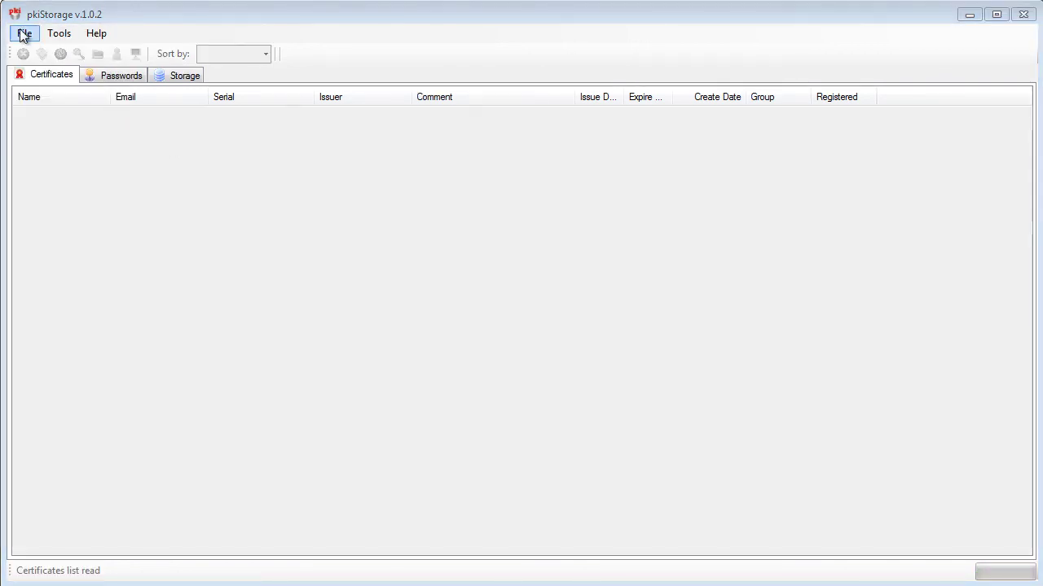
Open test2.pkist from I:\temp
click(24, 33)
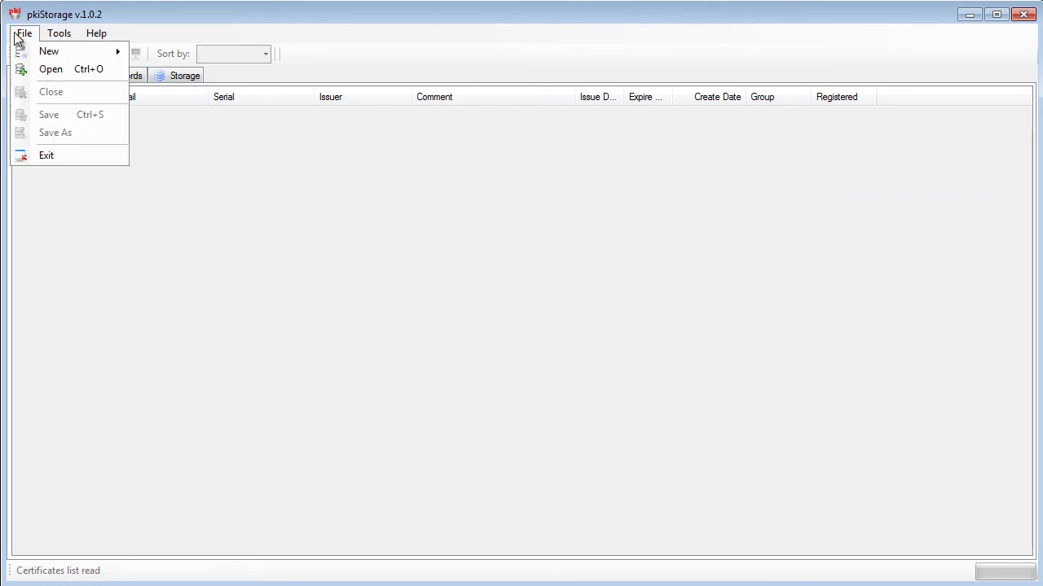
click(38, 71)
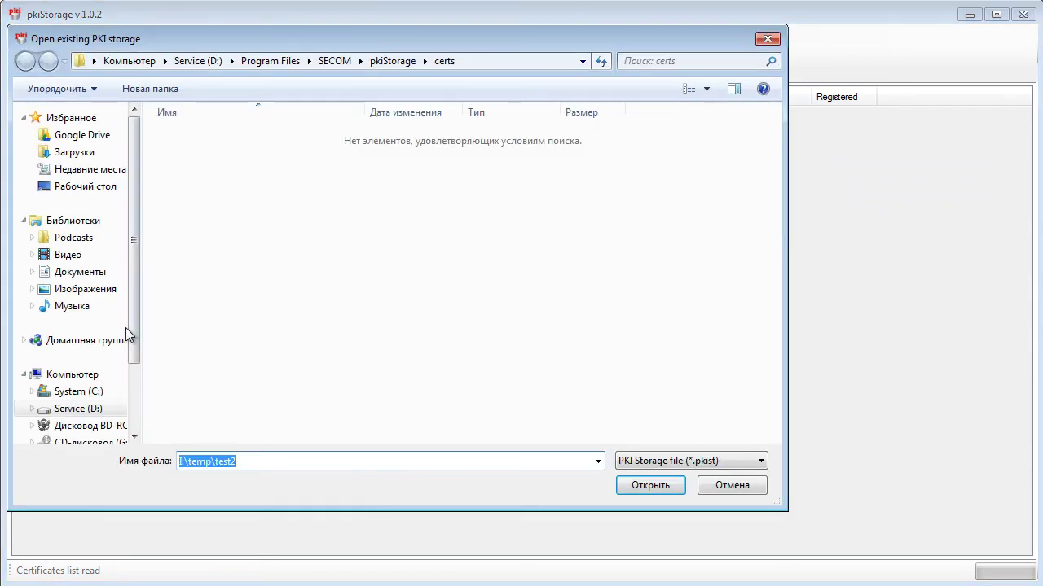
drag(129, 345, 132, 412)
click(90, 383)
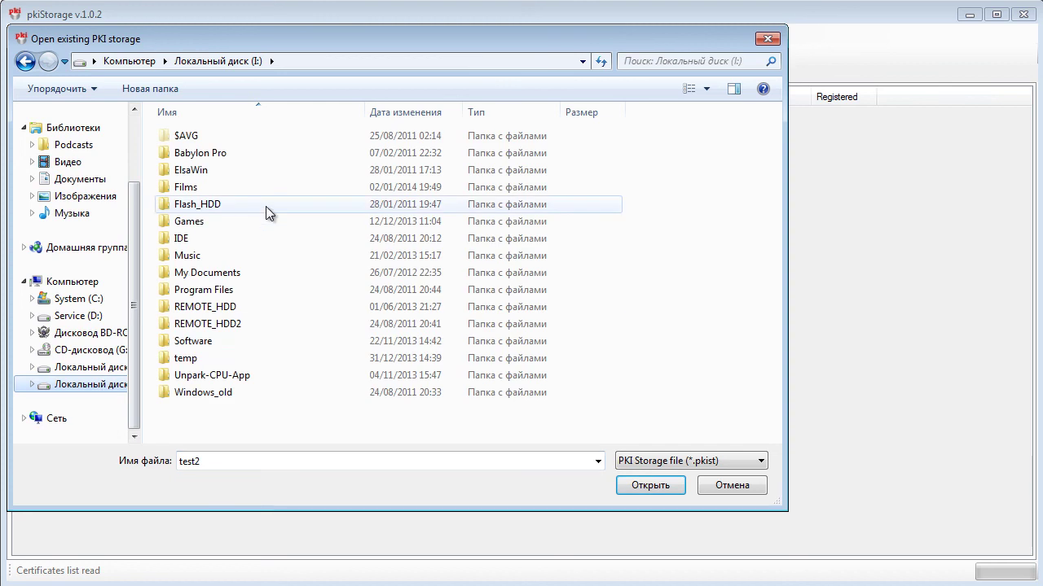
click(263, 347)
double_click(258, 360)
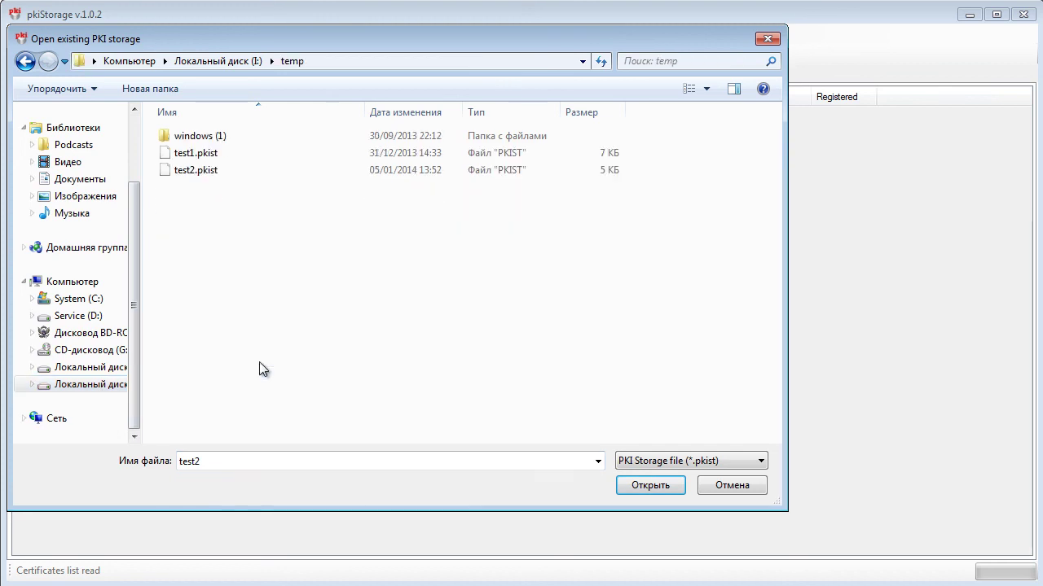
click(261, 173)
Open test2.pkist with the storage password and accept the result showing Bob's certificate auto-registered
click(659, 487)
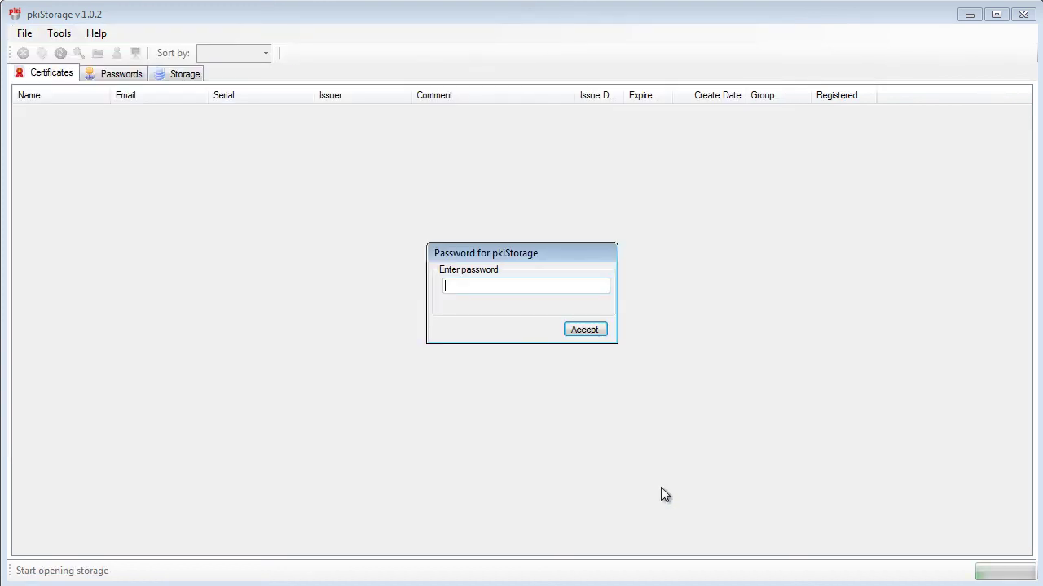
text(123)
key(Return)
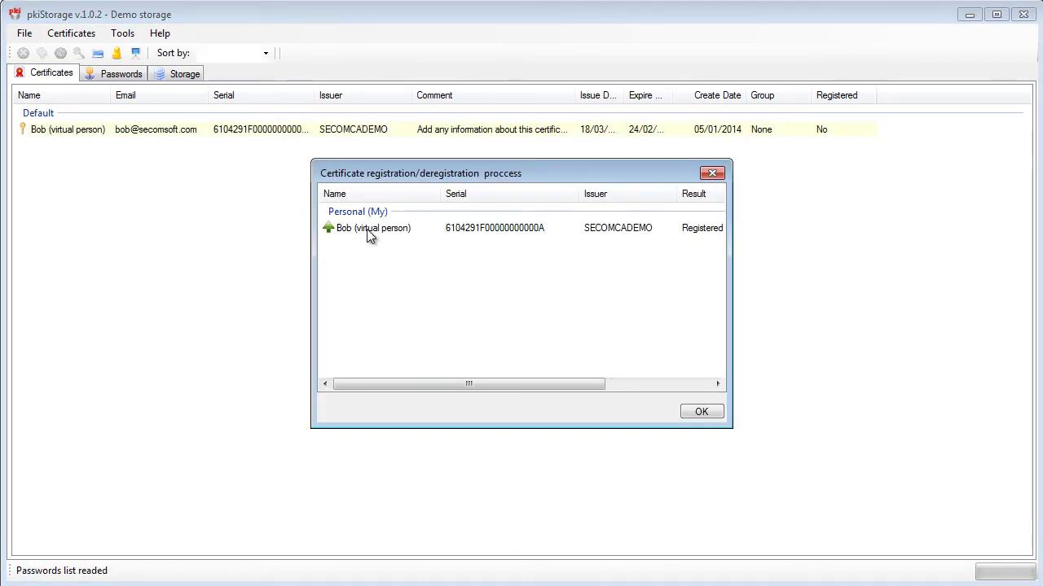
click(368, 230)
drag(498, 385, 473, 380)
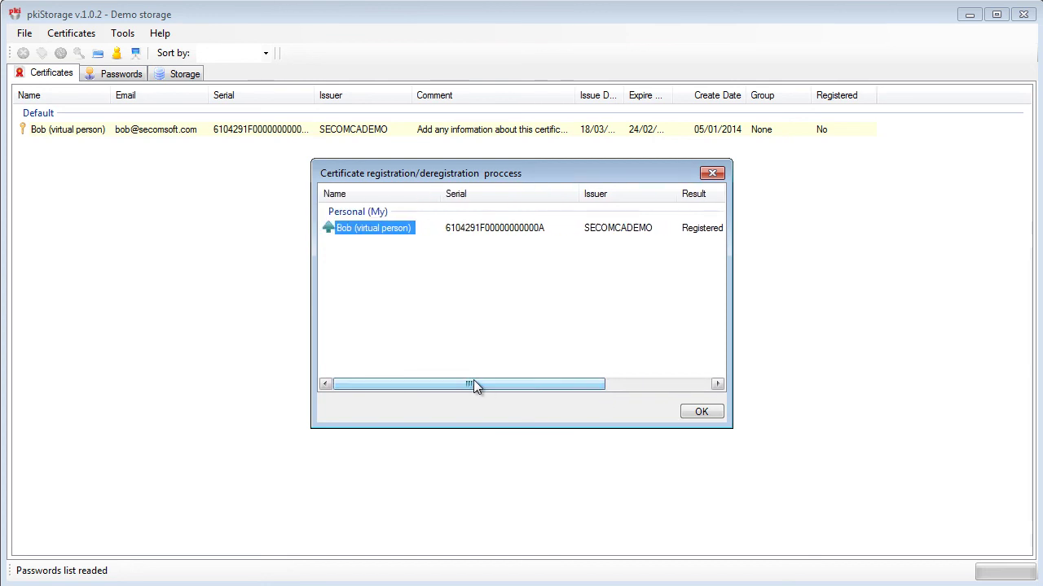
click(714, 417)
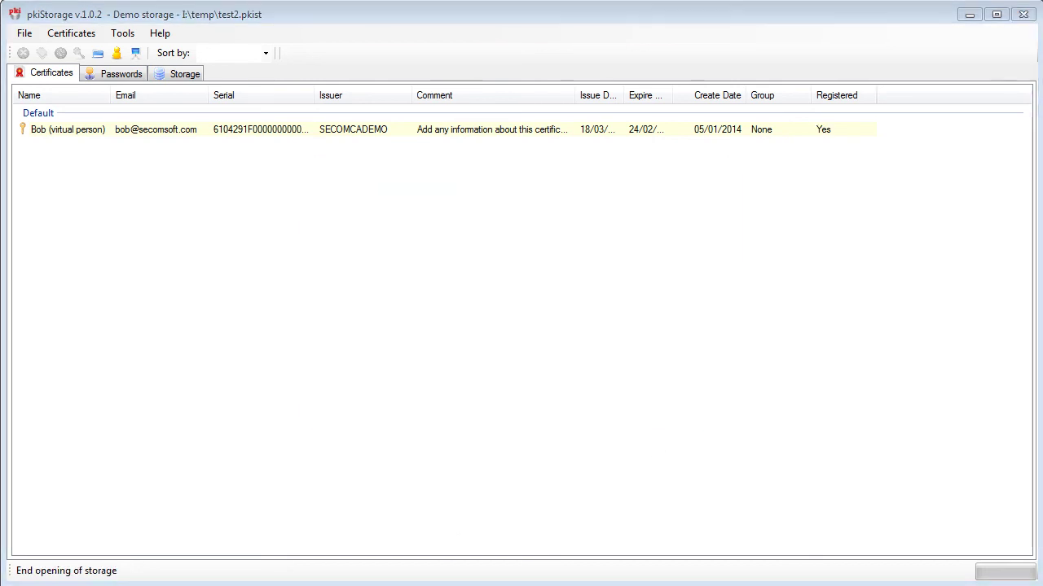
Refresh the MMC personal certificate list and confirm Bob's certificate is present
right_click(489, 252)
click(521, 277)
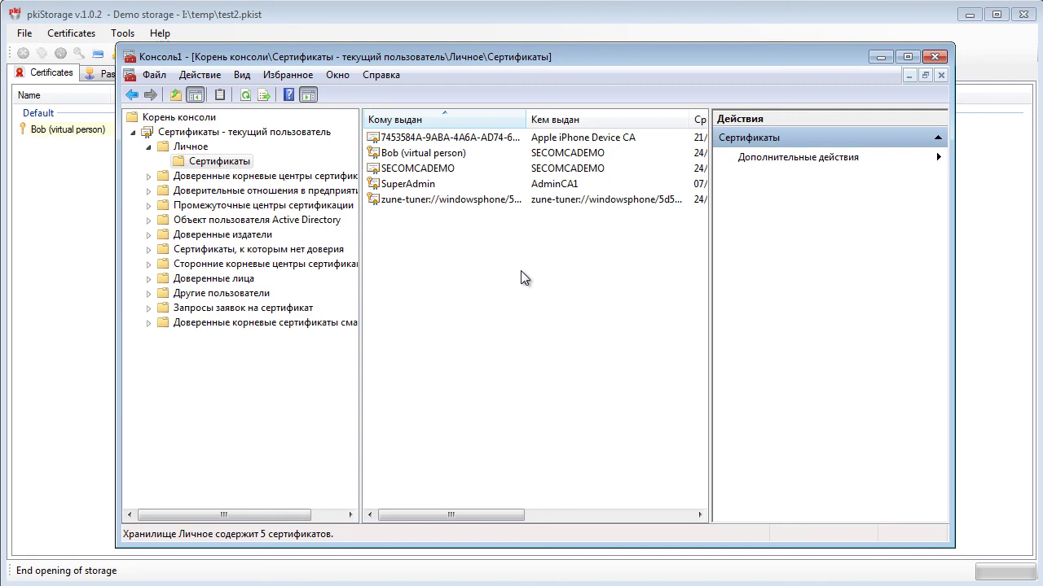
click(449, 155)
Exit pkiStorage, then refresh MMC to verify Bob's certificate is gone, leaving 4 certificates
click(263, 16)
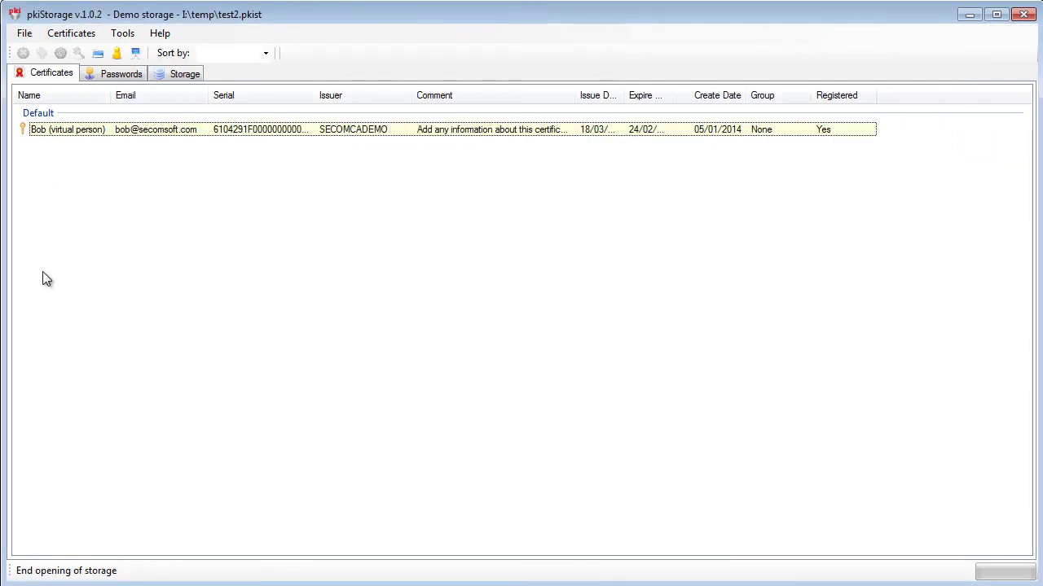
click(1017, 16)
click(549, 319)
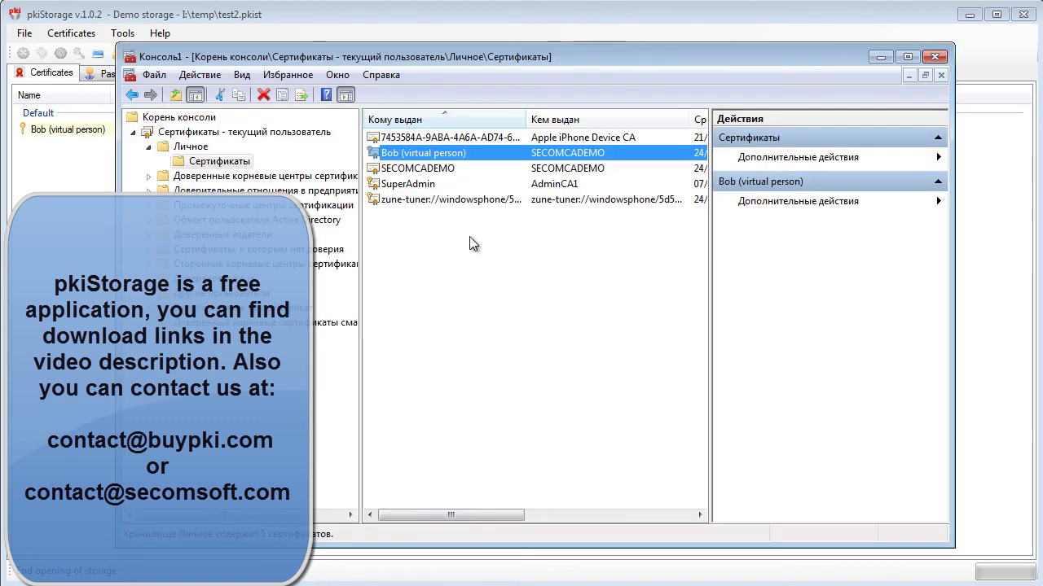
right_click(470, 238)
click(520, 272)
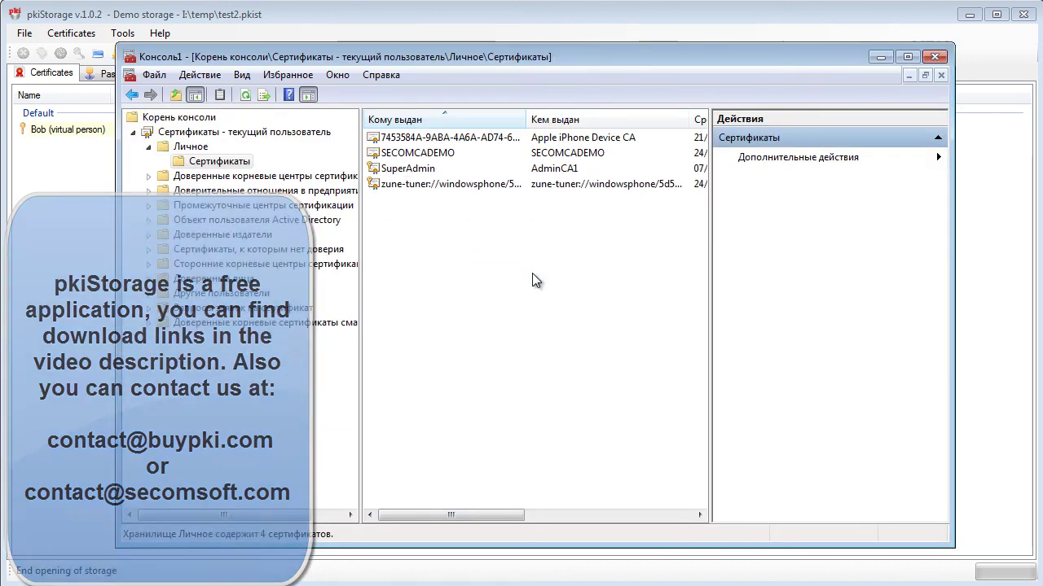